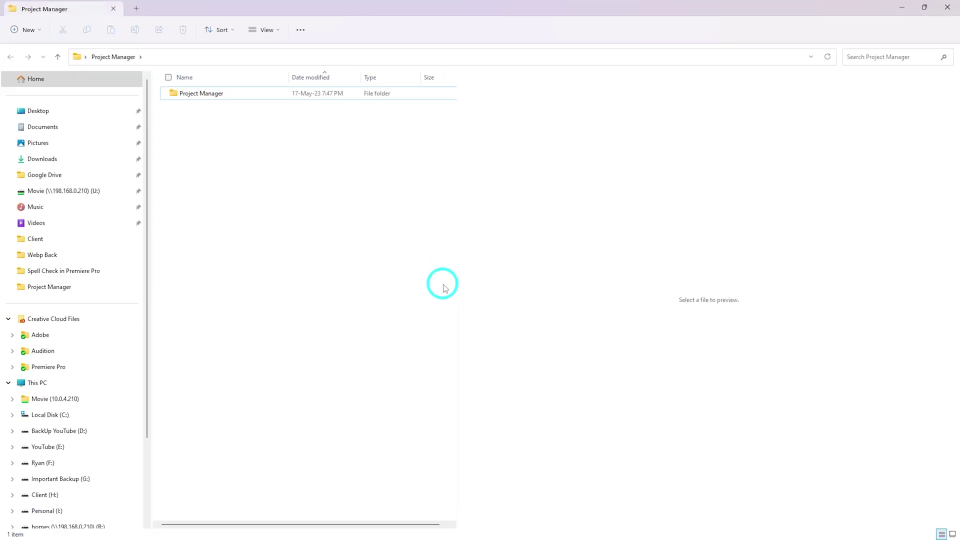
Open Spell Check in Premiere Pro.prproj from the inner Project Manager folder in Premiere Pro 2023
right_click(227, 95)
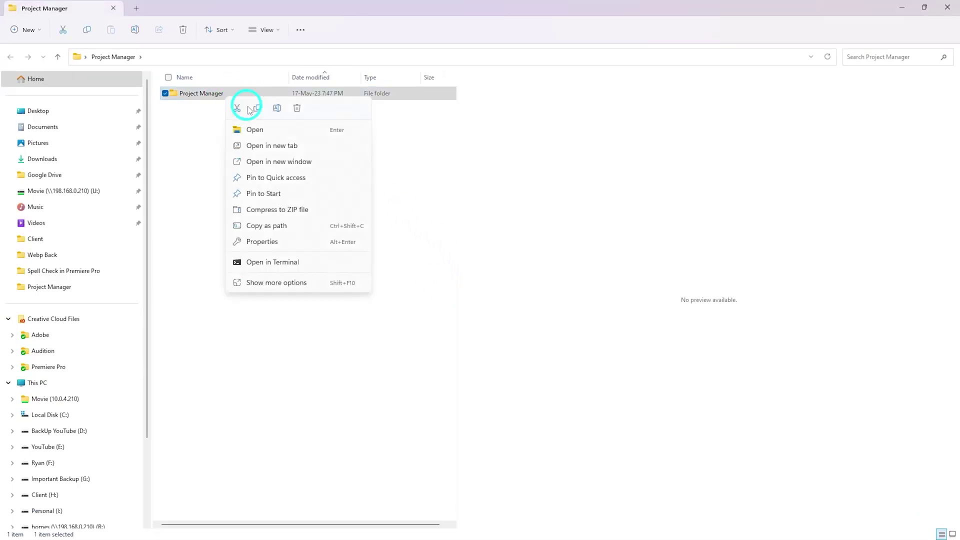
left_click(267, 131)
left_click(185, 200)
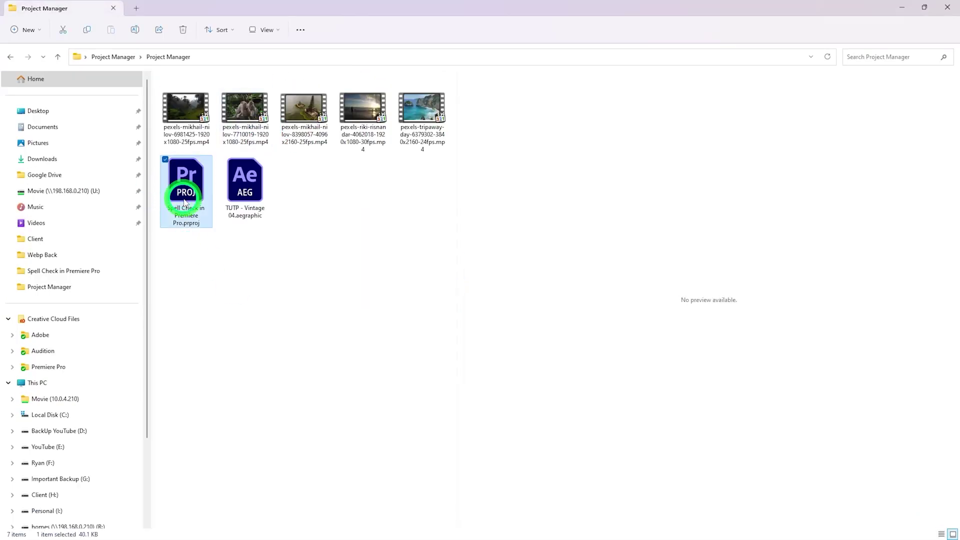
right_click(185, 201)
left_click(215, 232)
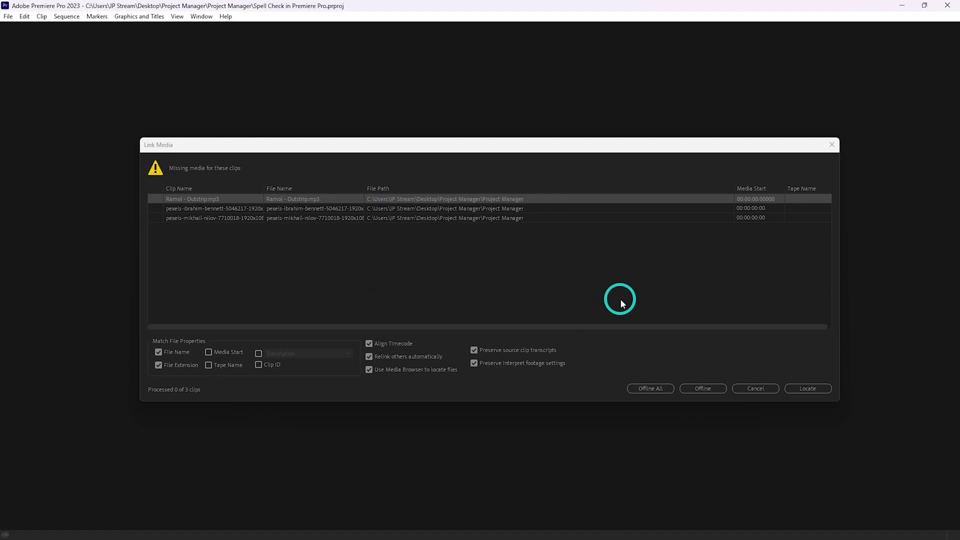
Mark each of the three missing clips in the Link Media dialog as Offline
left_click(712, 384)
left_click(713, 389)
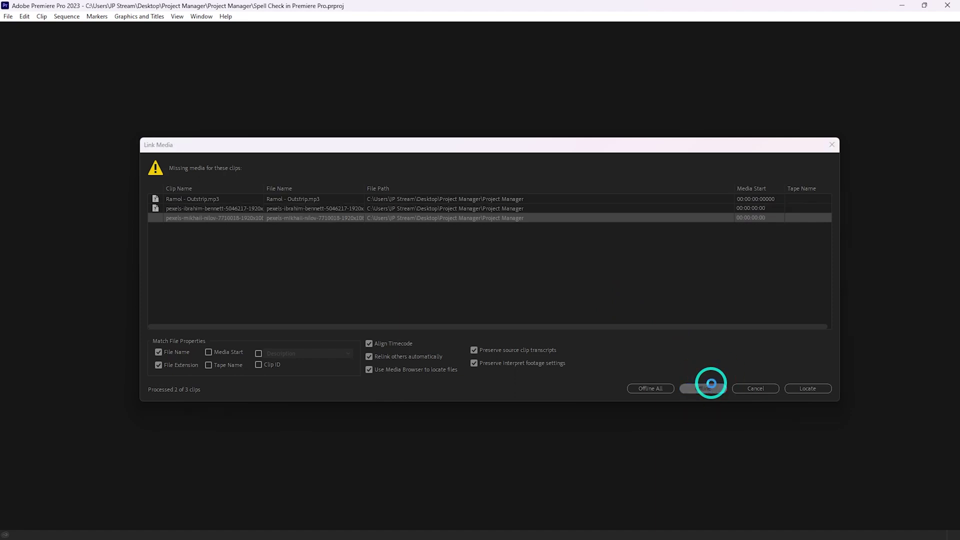
left_click(711, 384)
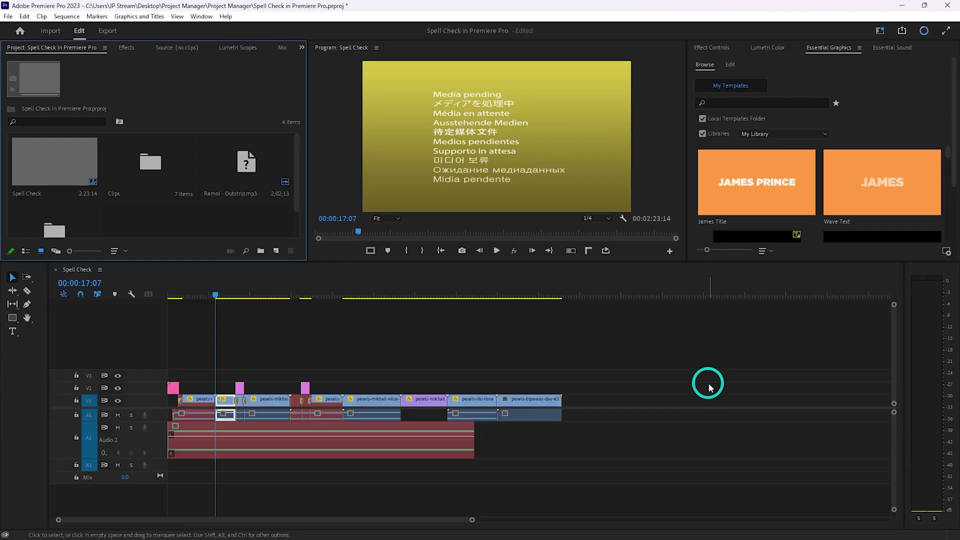
left_click(198, 417)
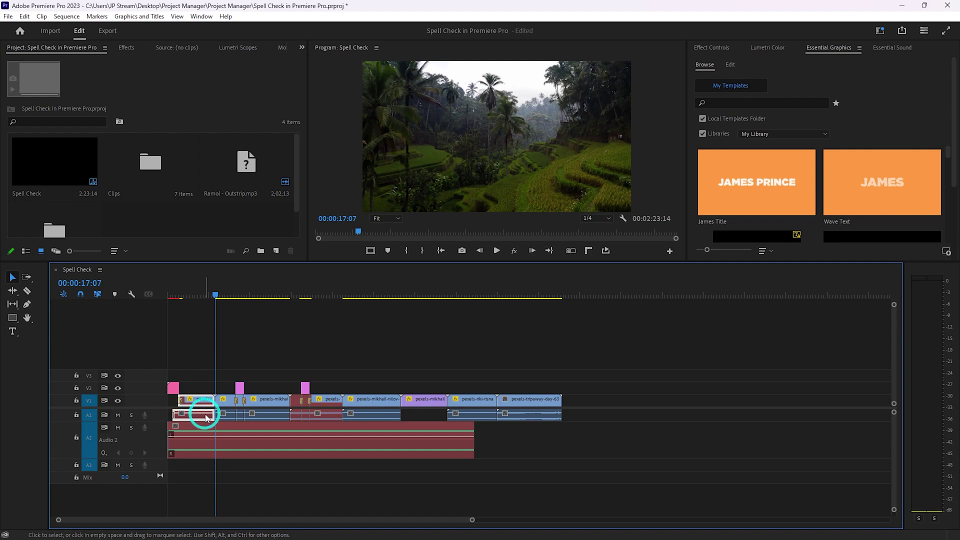
left_click(294, 446)
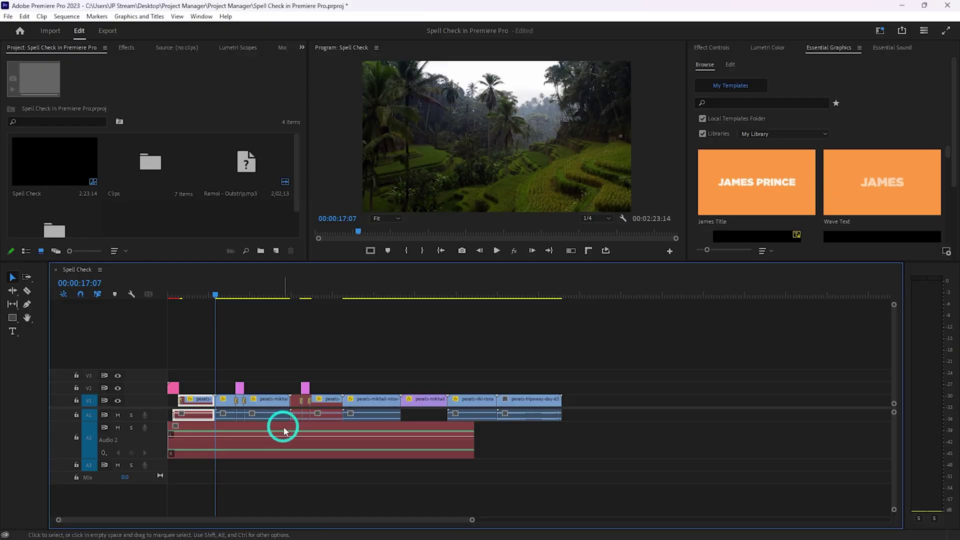
Reveal the Audio 2 clip's offline source, Ramol - Outstrip.mp3, in the project bin
right_click(283, 431)
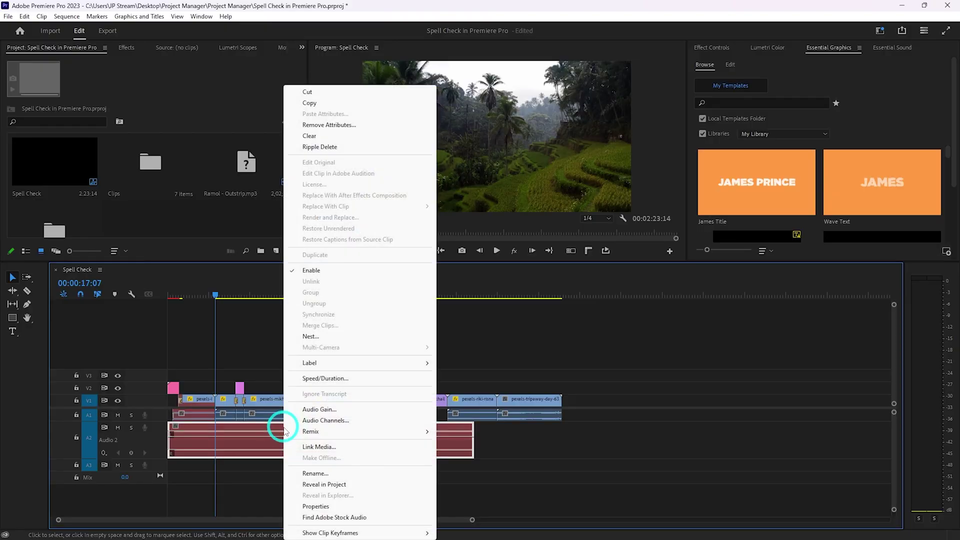
left_click(272, 431)
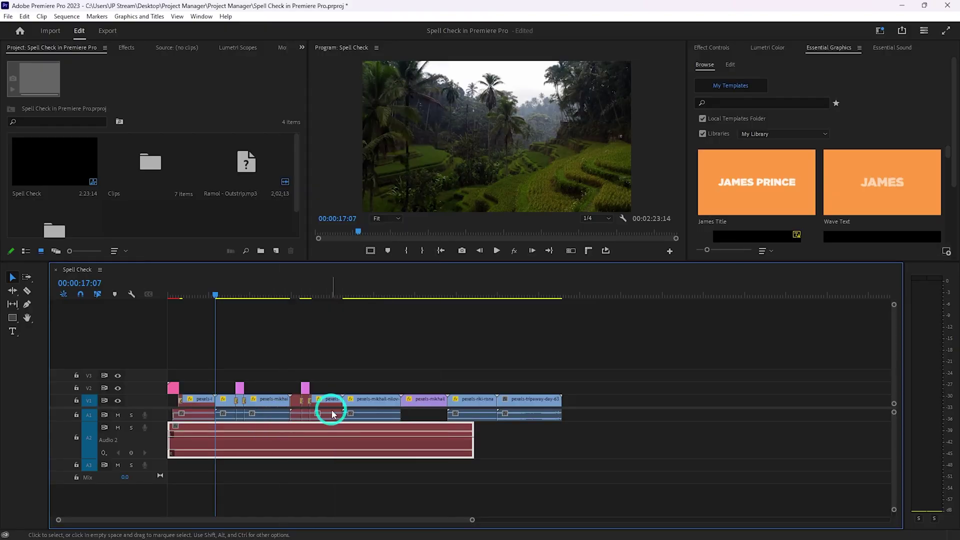
left_click(241, 425)
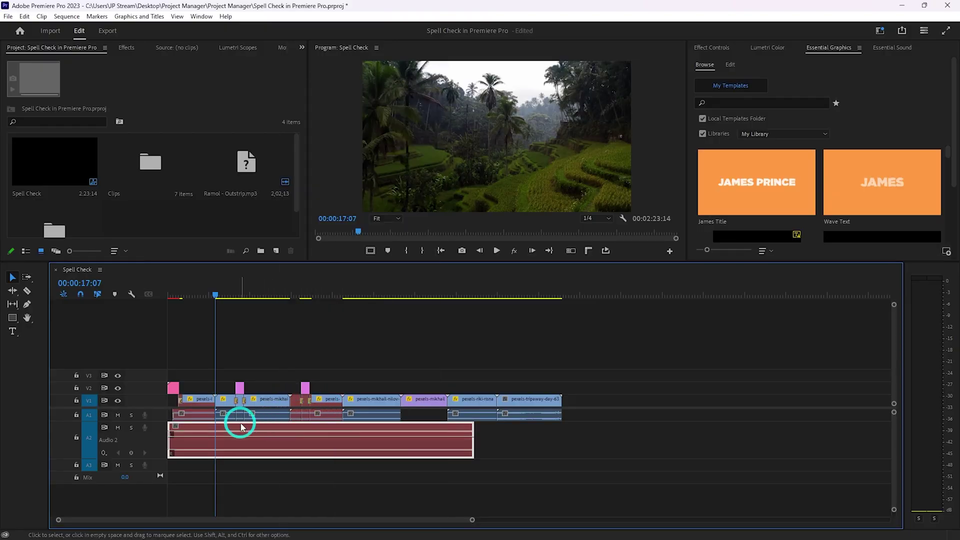
right_click(194, 428)
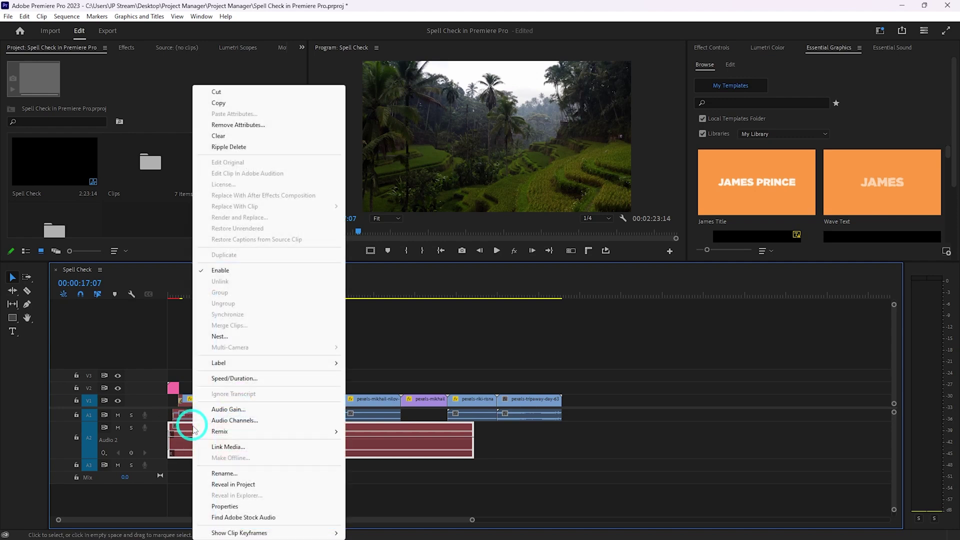
left_click(233, 485)
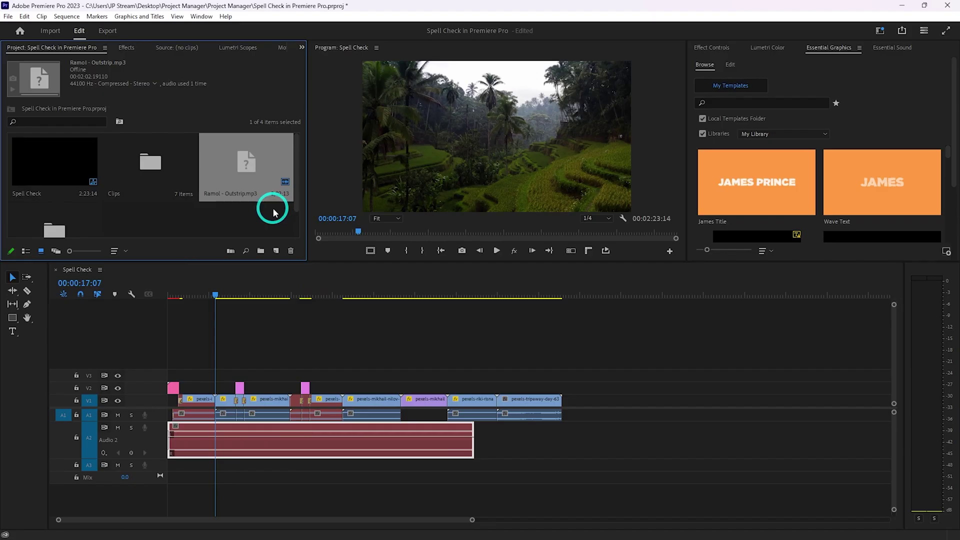
right_click(244, 173)
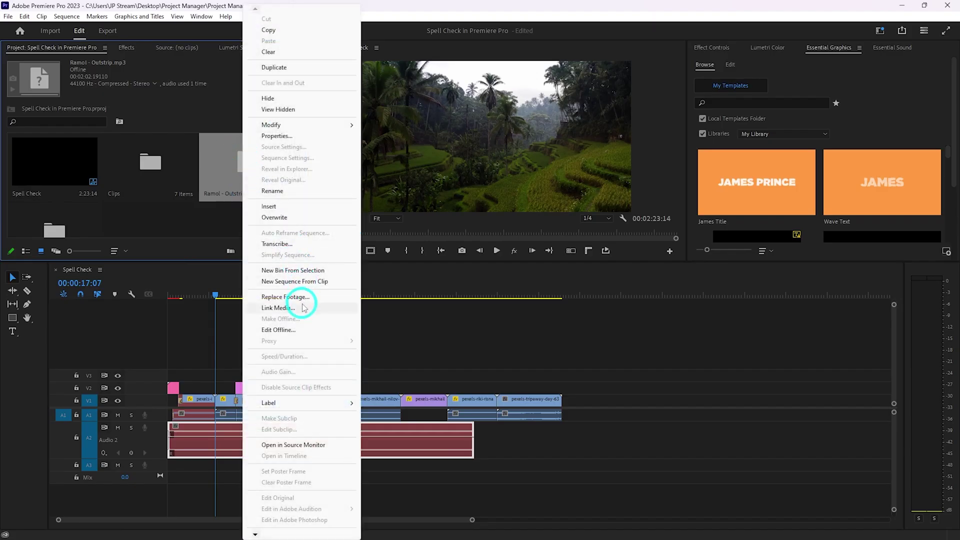
left_click(278, 308)
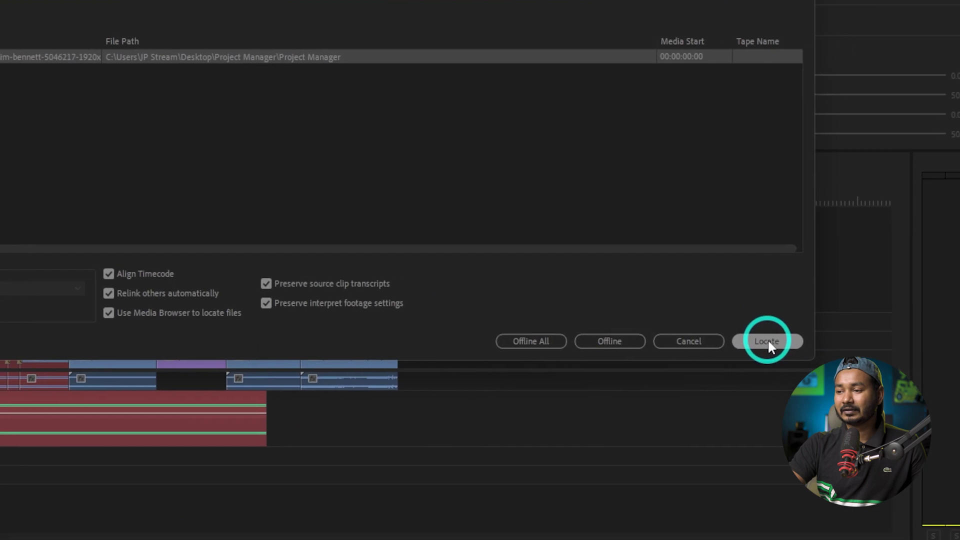
left_click(763, 343)
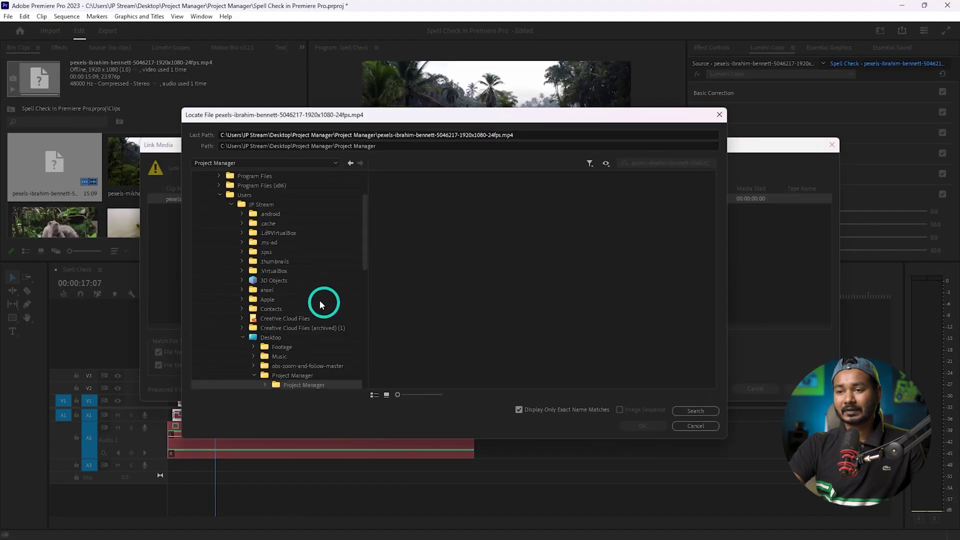
scroll(307, 271, "up", 2)
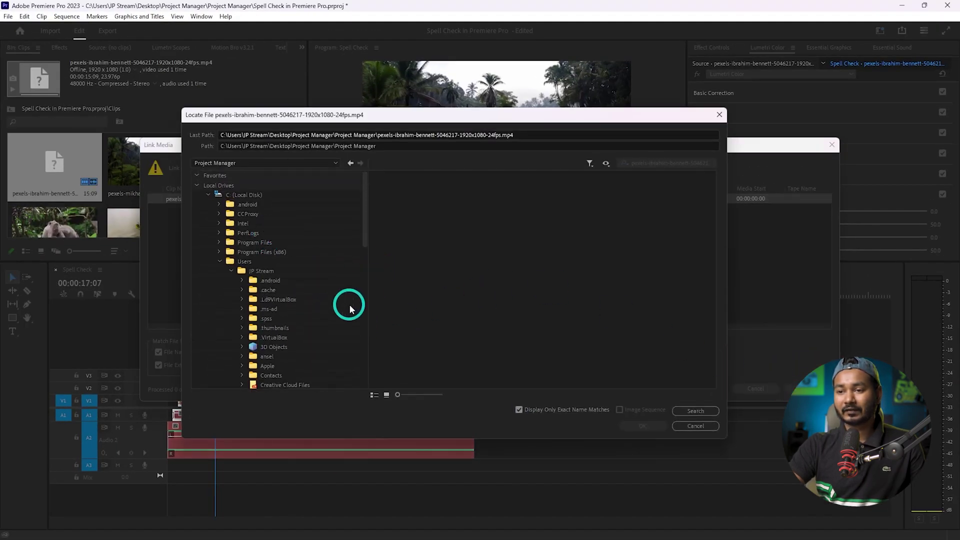
scroll(323, 321, "down", 4)
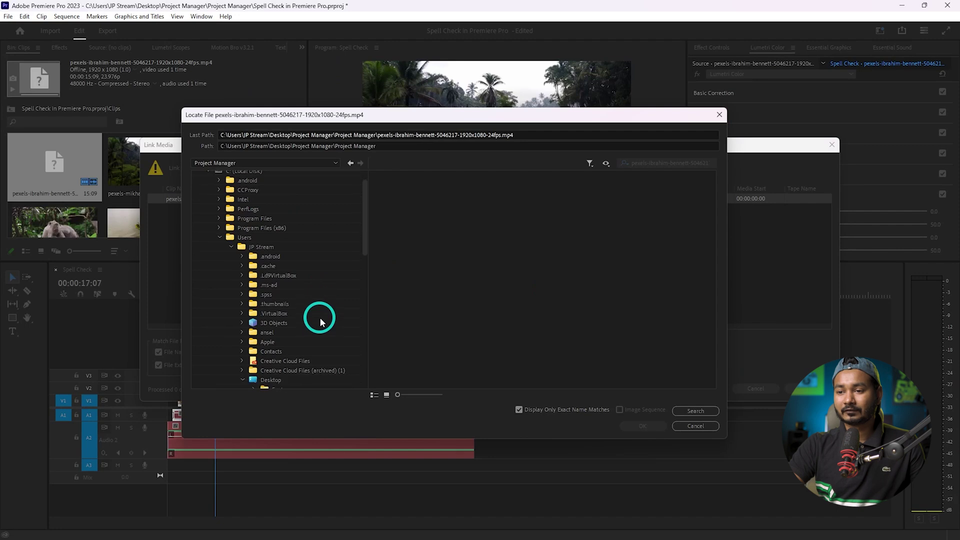
scroll(316, 320, "down", 1)
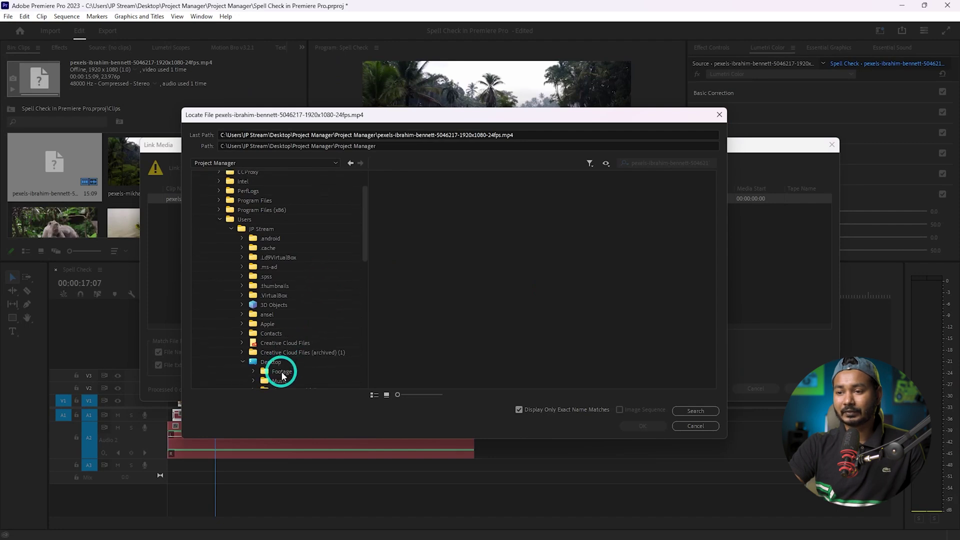
left_click(277, 364)
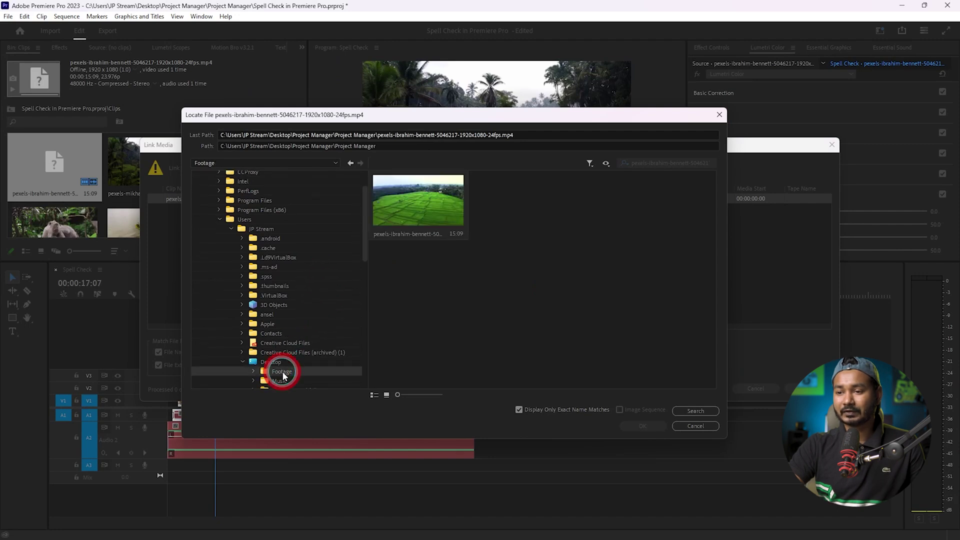
left_click(701, 415)
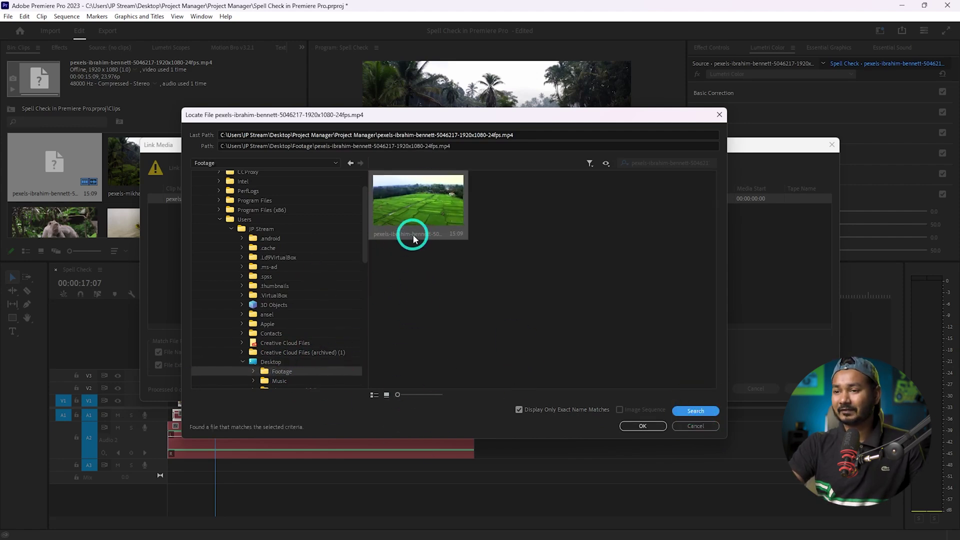
left_click(638, 425)
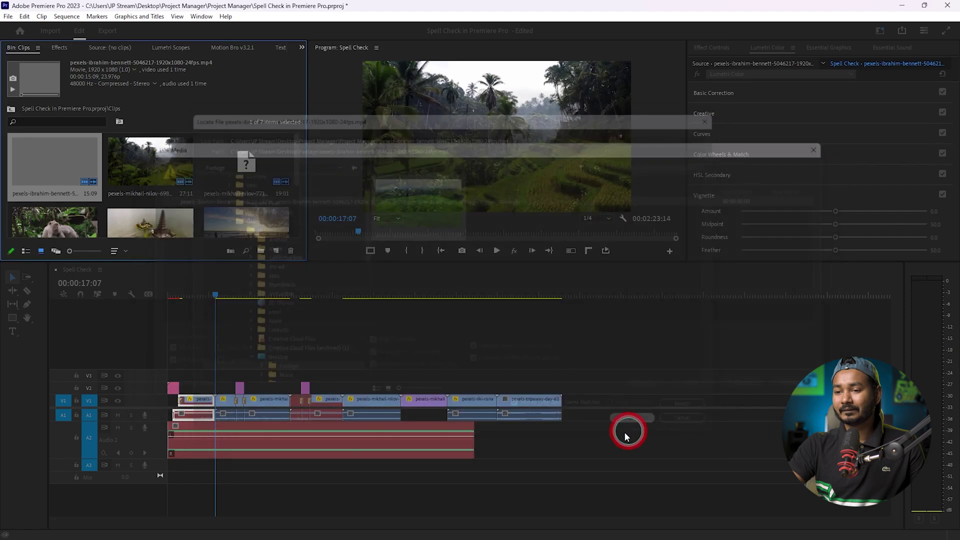
left_click(328, 400)
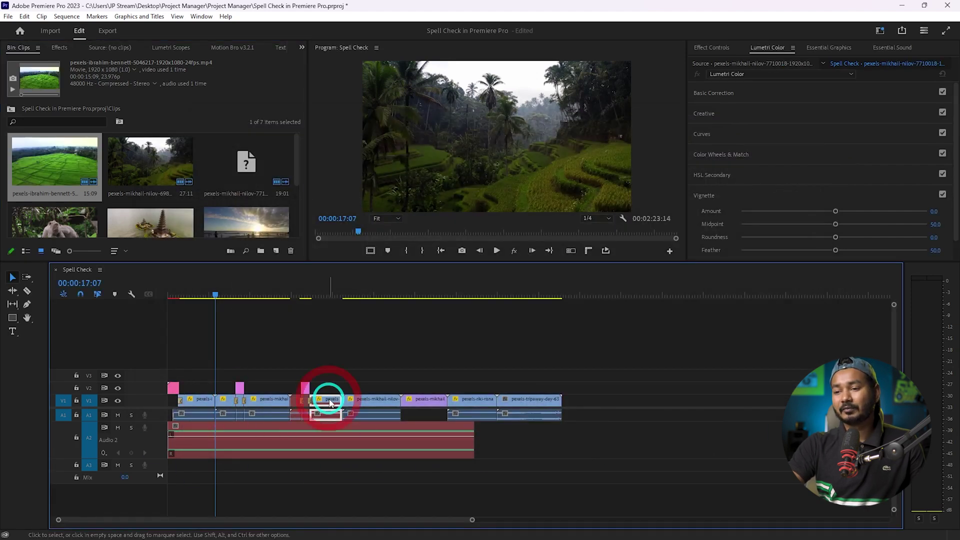
right_click(330, 403)
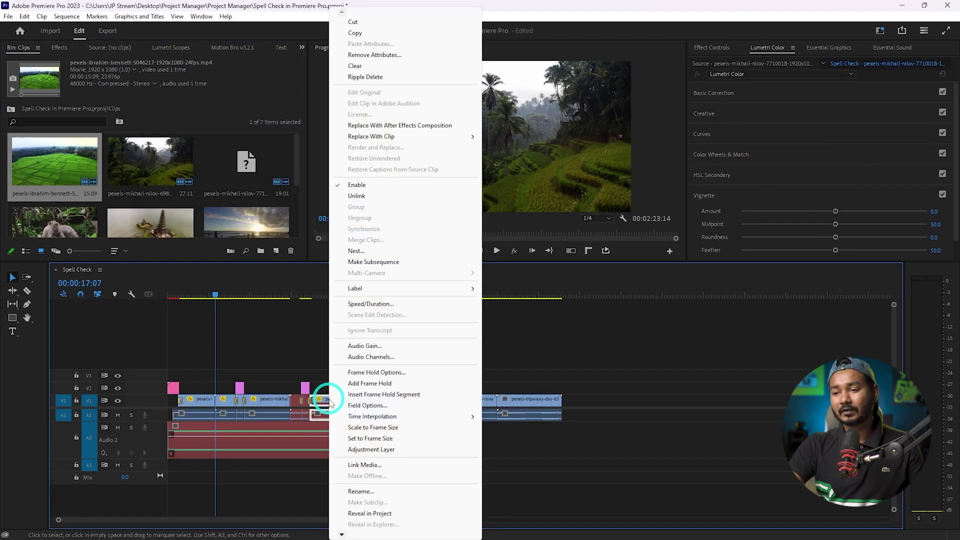
left_click(371, 514)
right_click(265, 172)
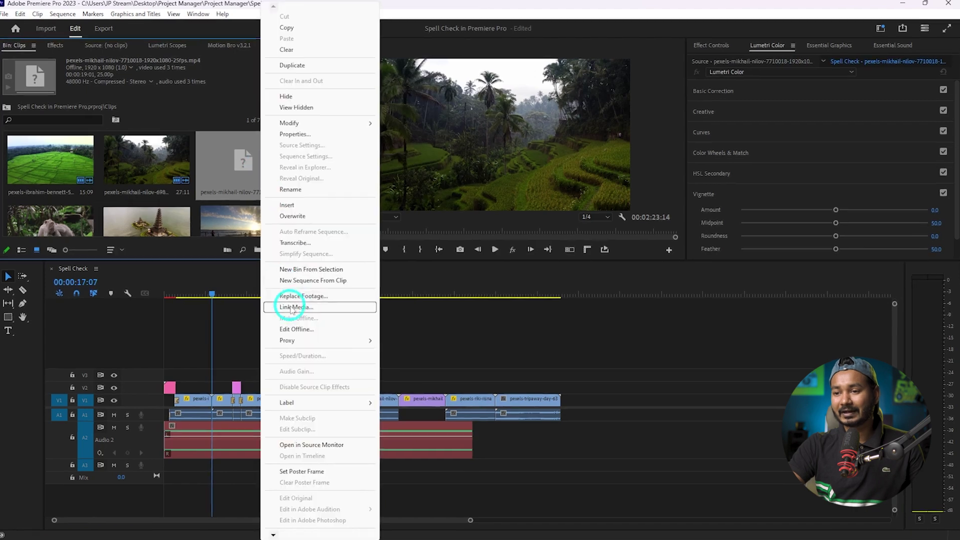
left_click(292, 309)
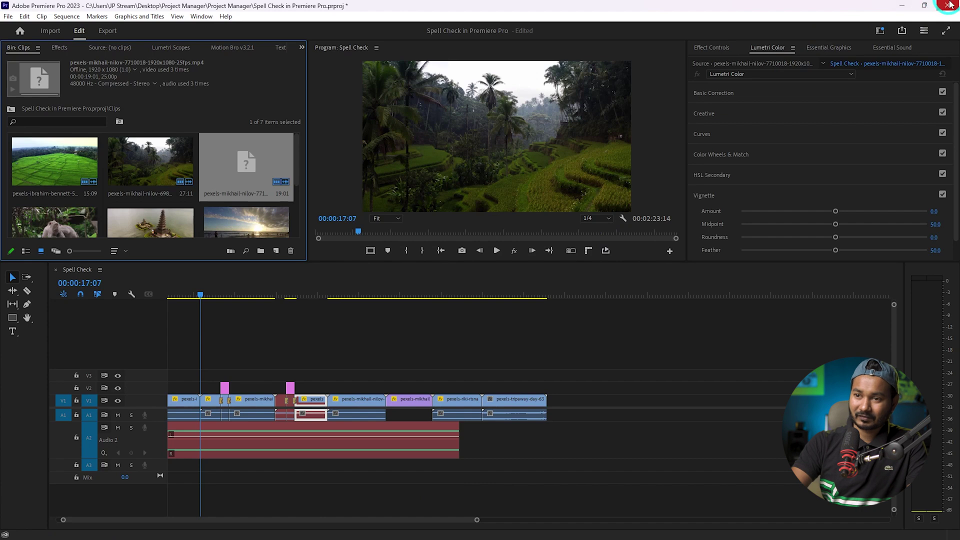
left_click(949, 5)
left_click(497, 283)
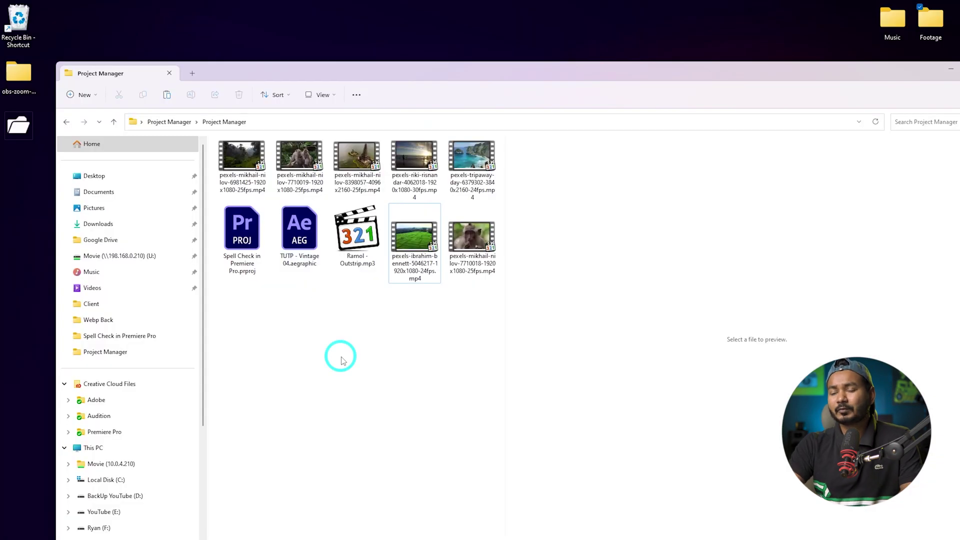
Reopen Spell Check in Premiere Pro.prproj and accept the Resolve Fonts warning
double_click(242, 239)
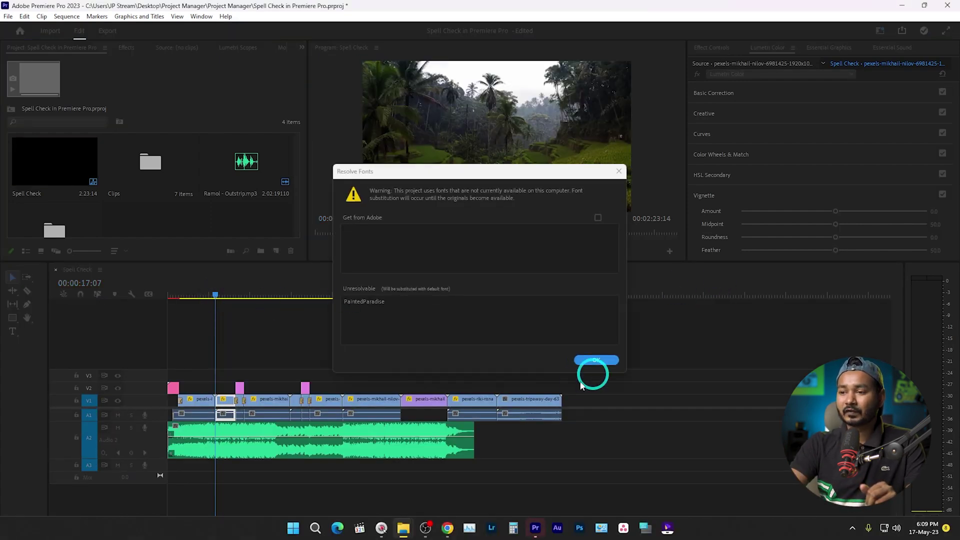
left_click(600, 360)
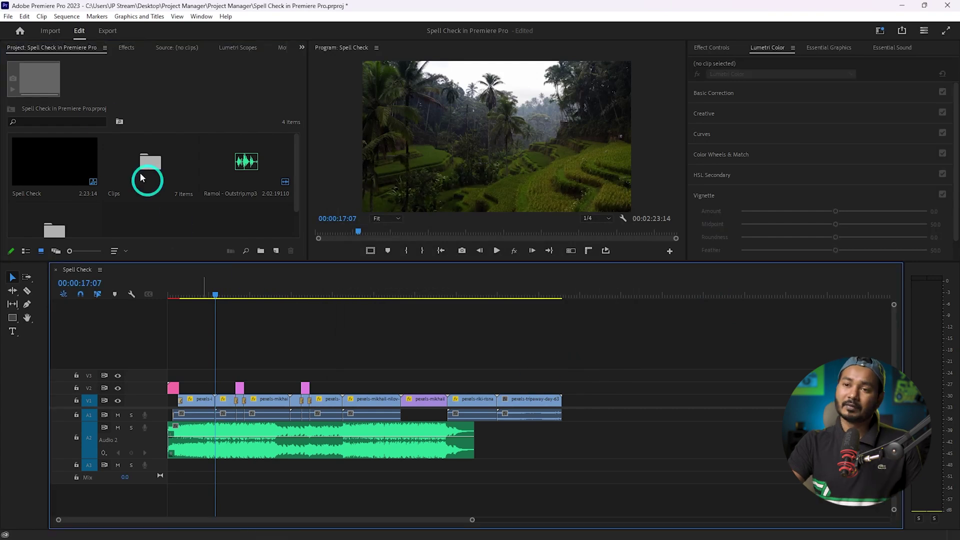
left_click(9, 16)
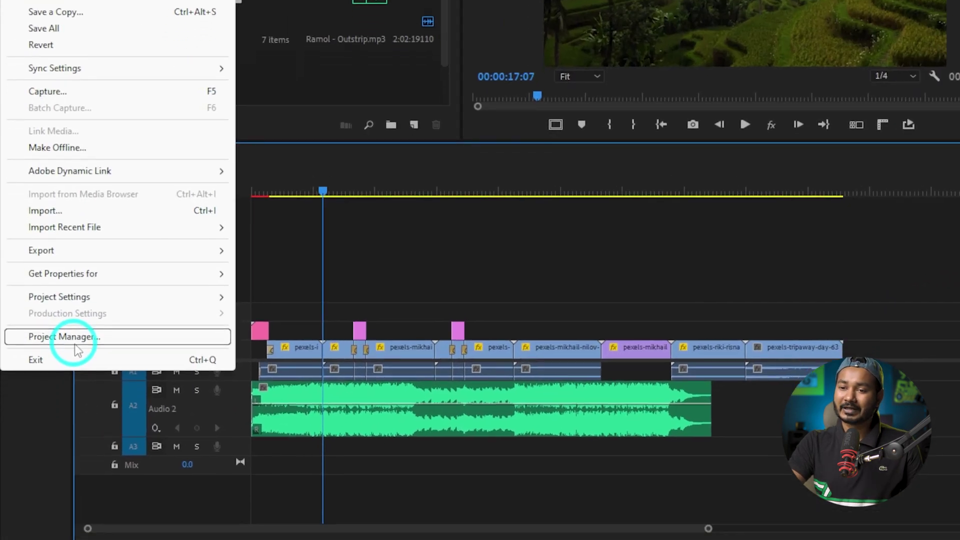
Open Project Manager and tick the Spell Check sequence for packaging
left_click(52, 393)
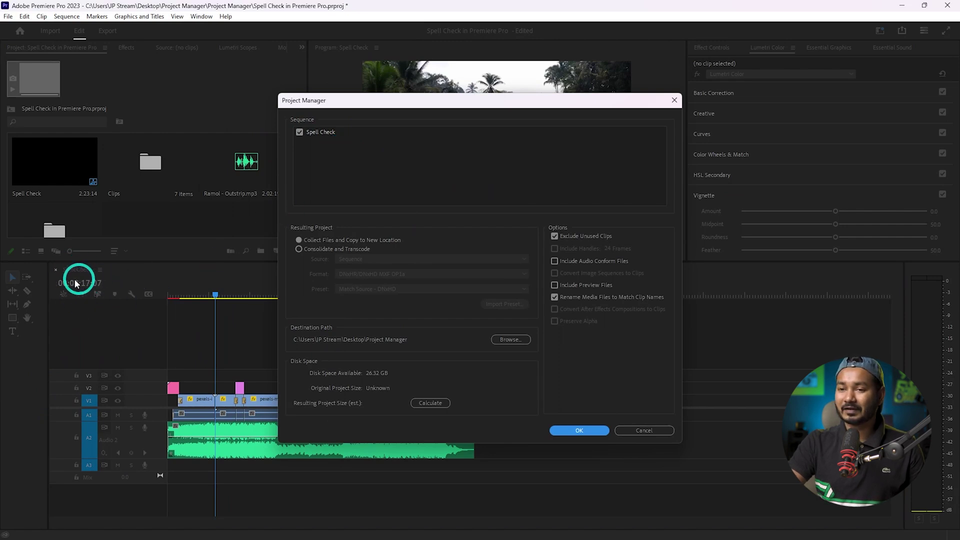
left_click(303, 136)
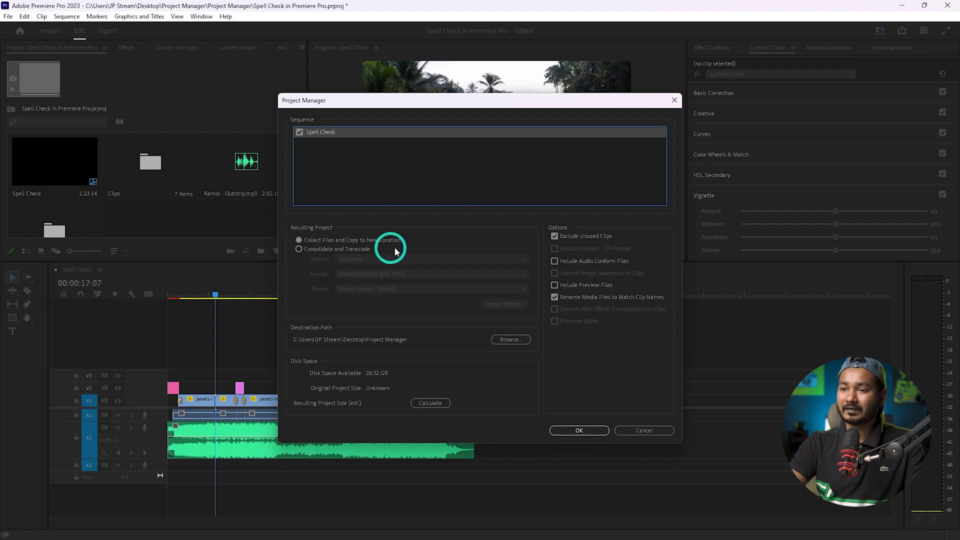
Choose the Collect Files and Copy to New Location option in Project Manager
left_click(337, 240)
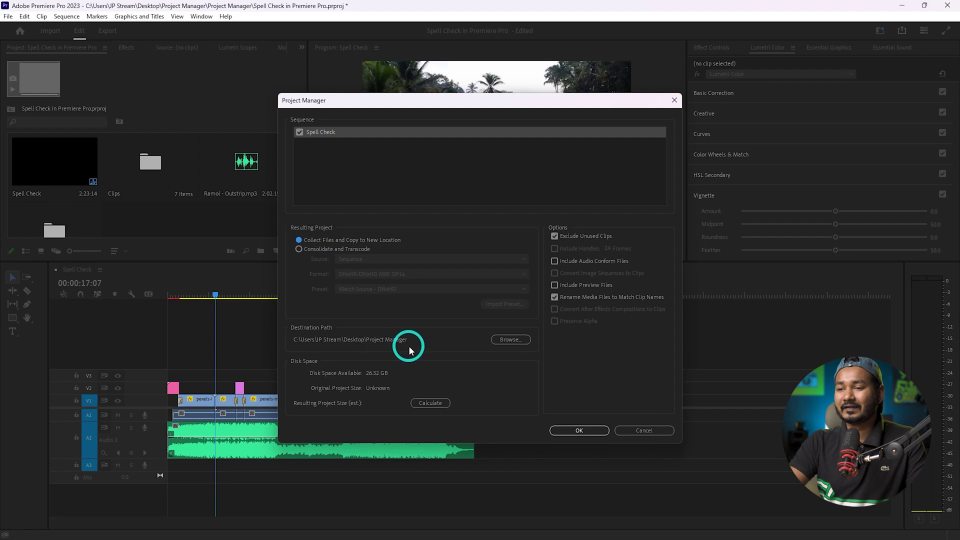
Create a new Desktop folder named Team and set it as the destination path
left_click(510, 344)
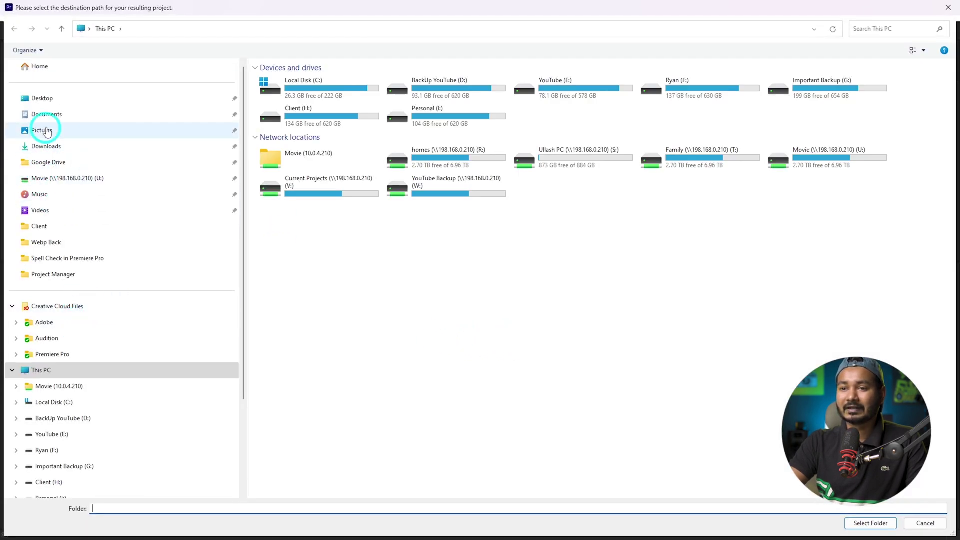
left_click(44, 98)
right_click(368, 231)
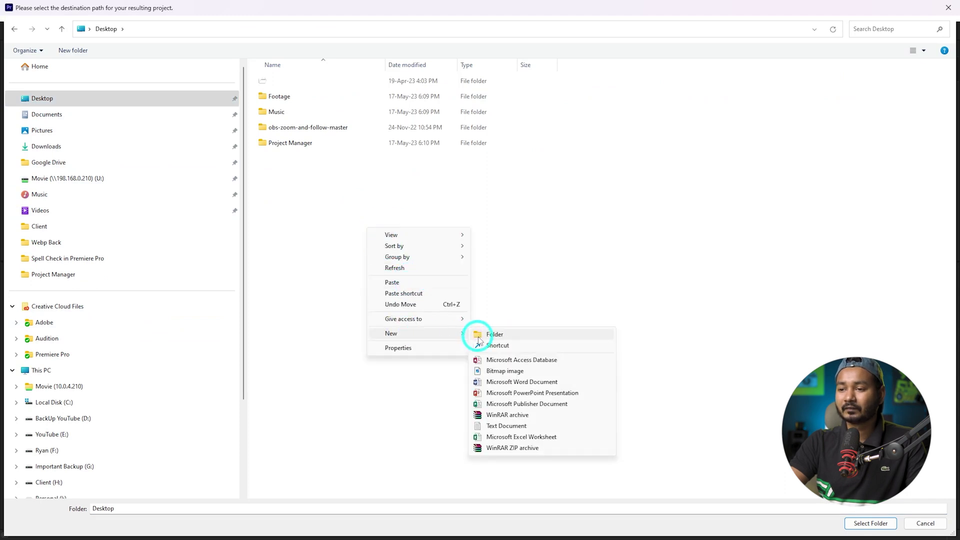
left_click(474, 334)
key("BackSpace")
key("Caps_Lock")
key("shift")
type("Team")
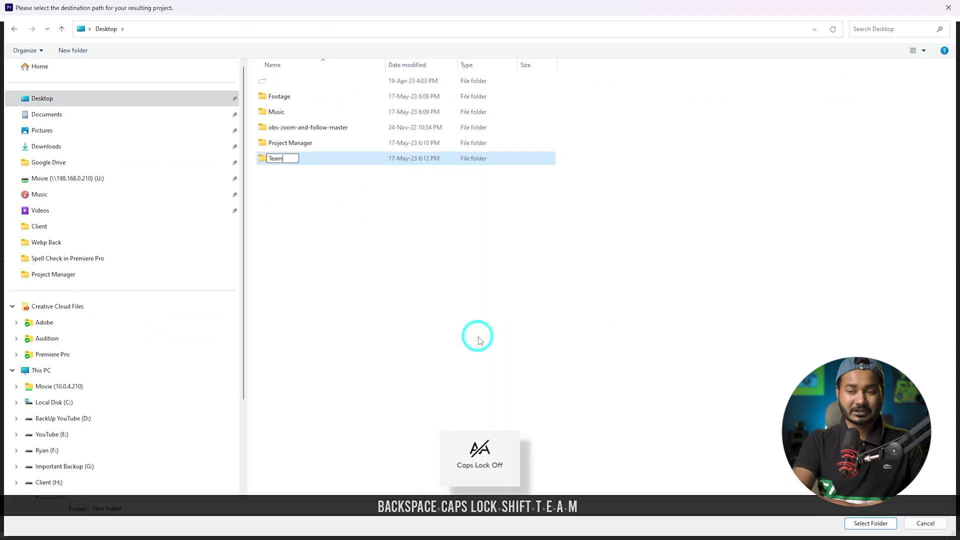
left_click(335, 217)
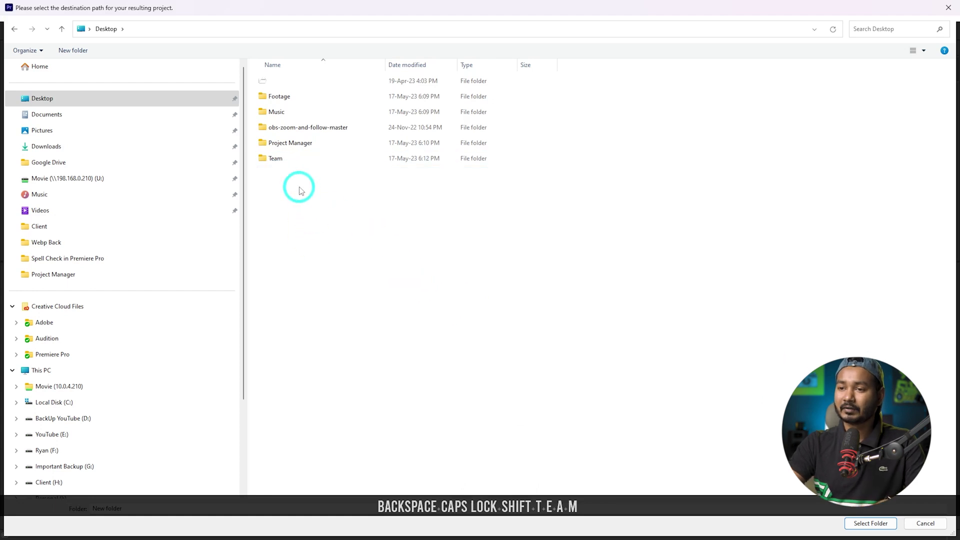
double_click(288, 165)
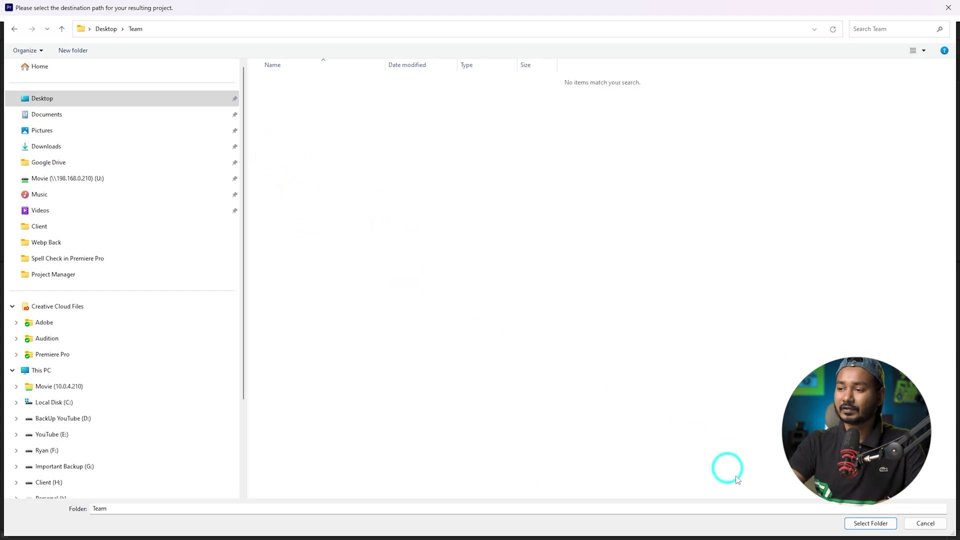
left_click(865, 524)
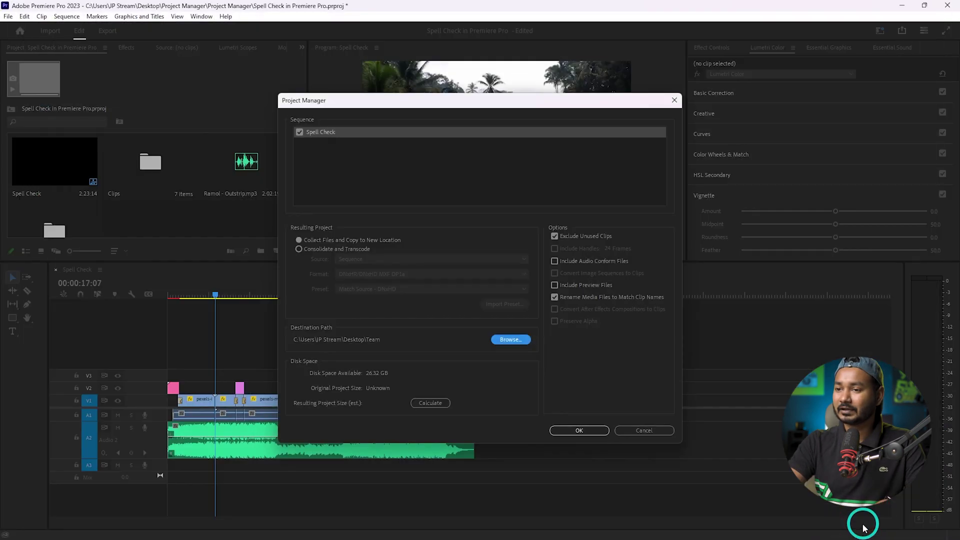
Calculate the 179.32 MB package size, then save the project and run Project Manager
left_click(431, 403)
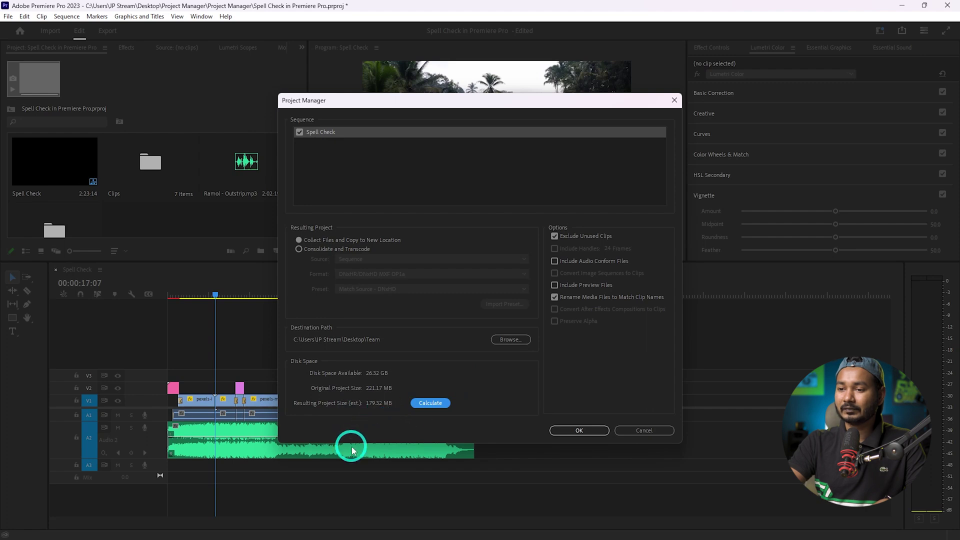
left_click(580, 432)
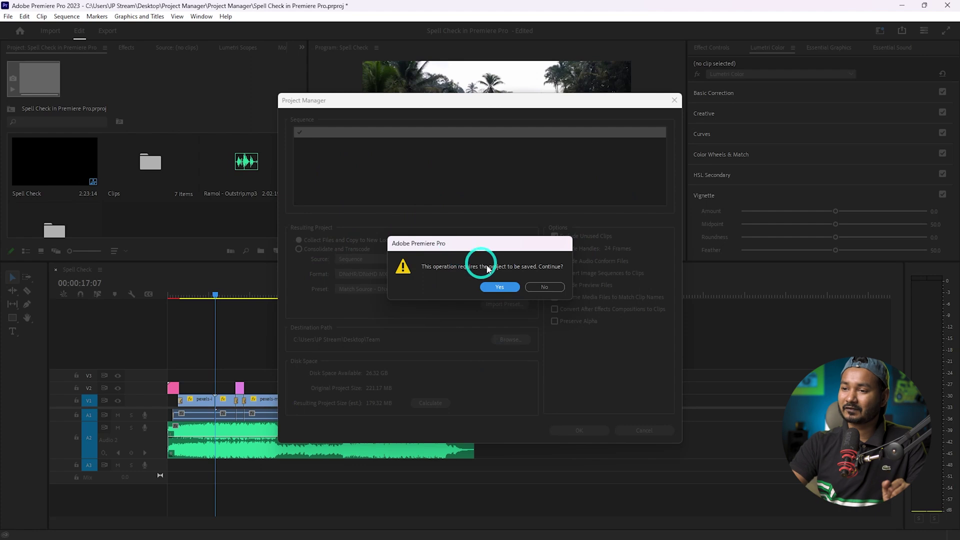
left_click(499, 287)
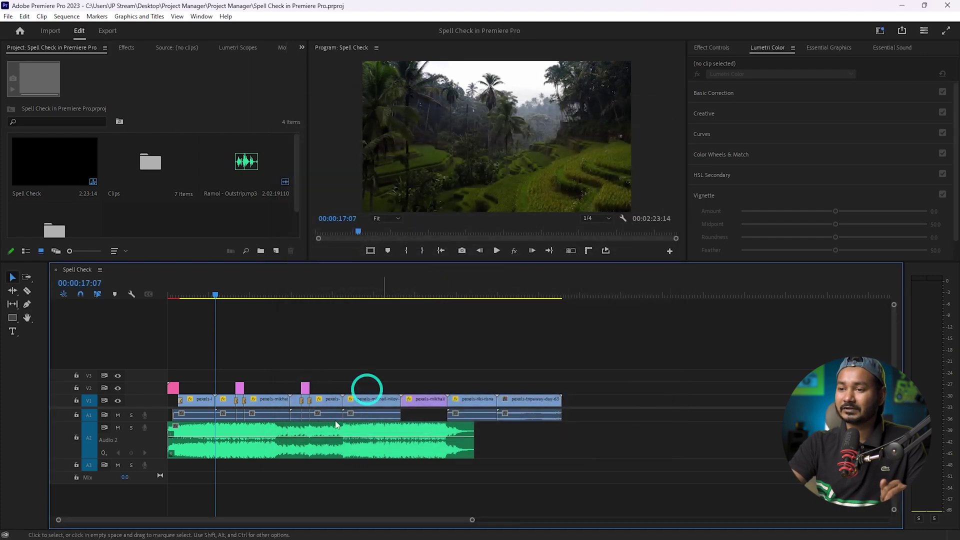
Minimize Premiere and browse into Team\Copied_Spell Check in Premiere Pro in File Explorer
left_click(905, 6)
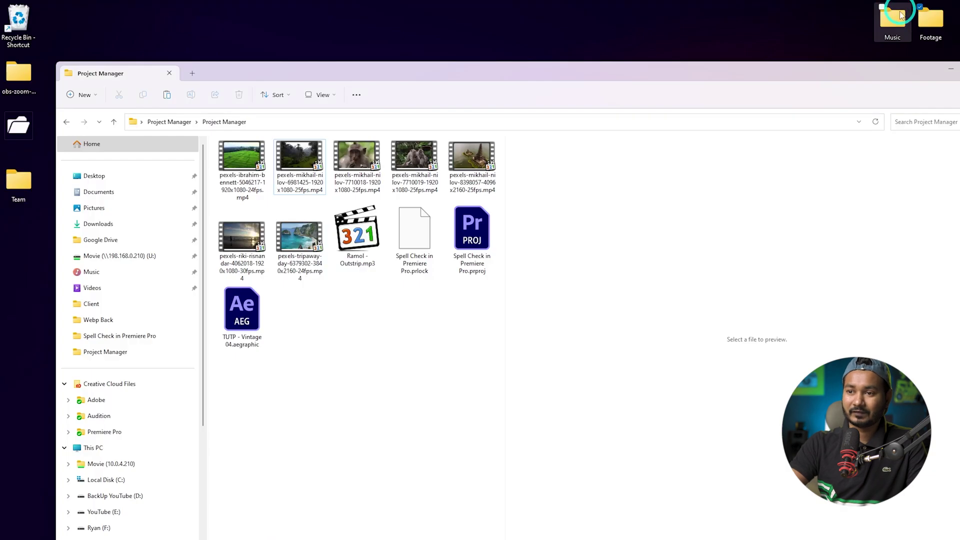
left_click(921, 79)
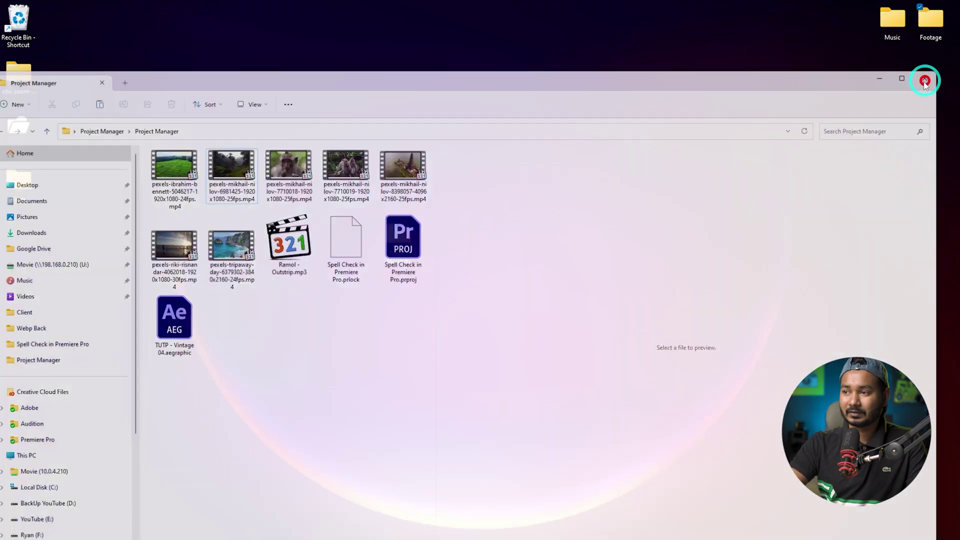
double_click(20, 184)
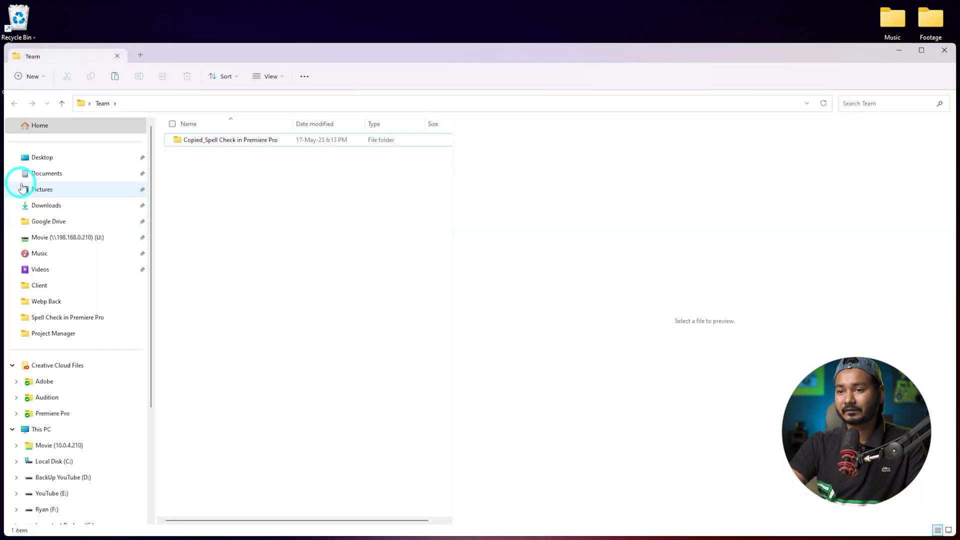
left_click(250, 144)
double_click(255, 144)
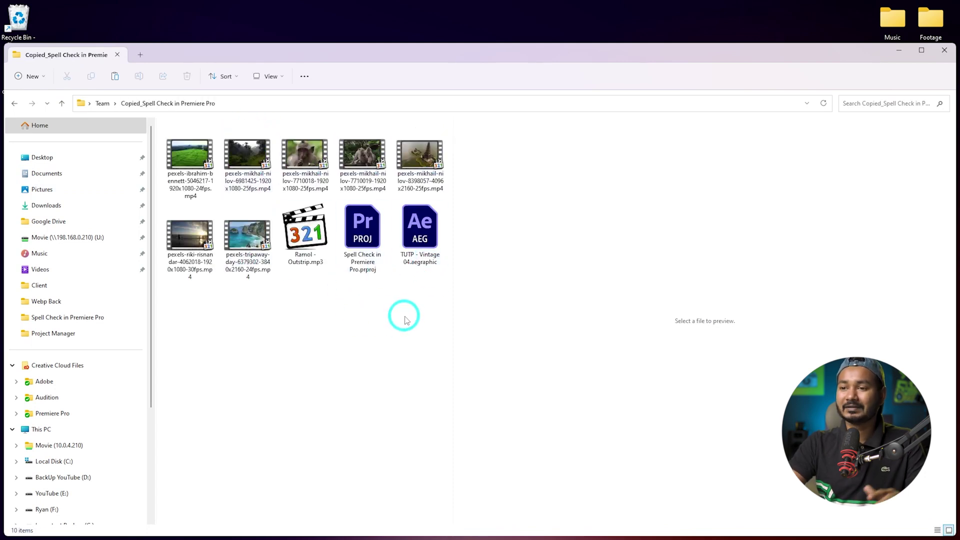
Open the copied Spell Check .prproj file in Premiere Pro
left_click_drag(400, 344, 315, 329)
left_click(378, 246)
double_click(372, 244)
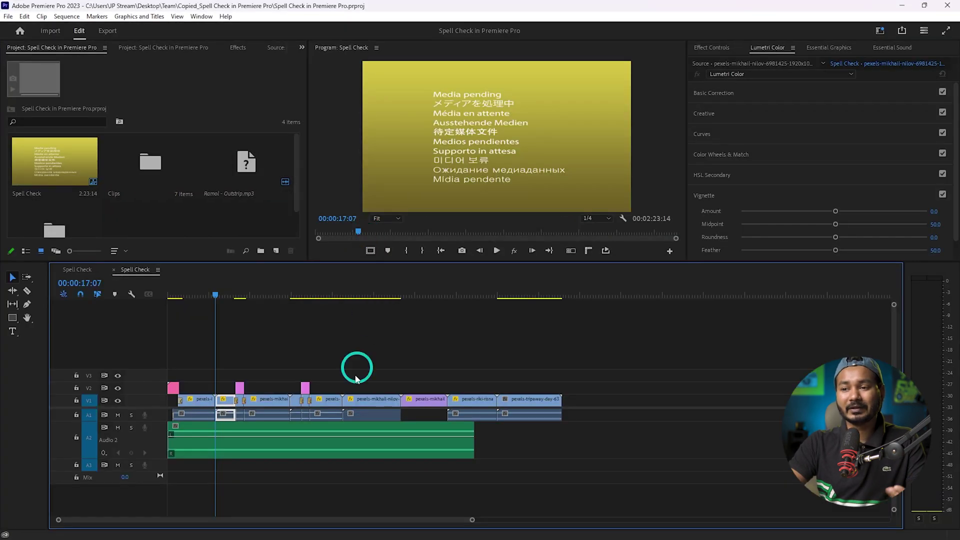